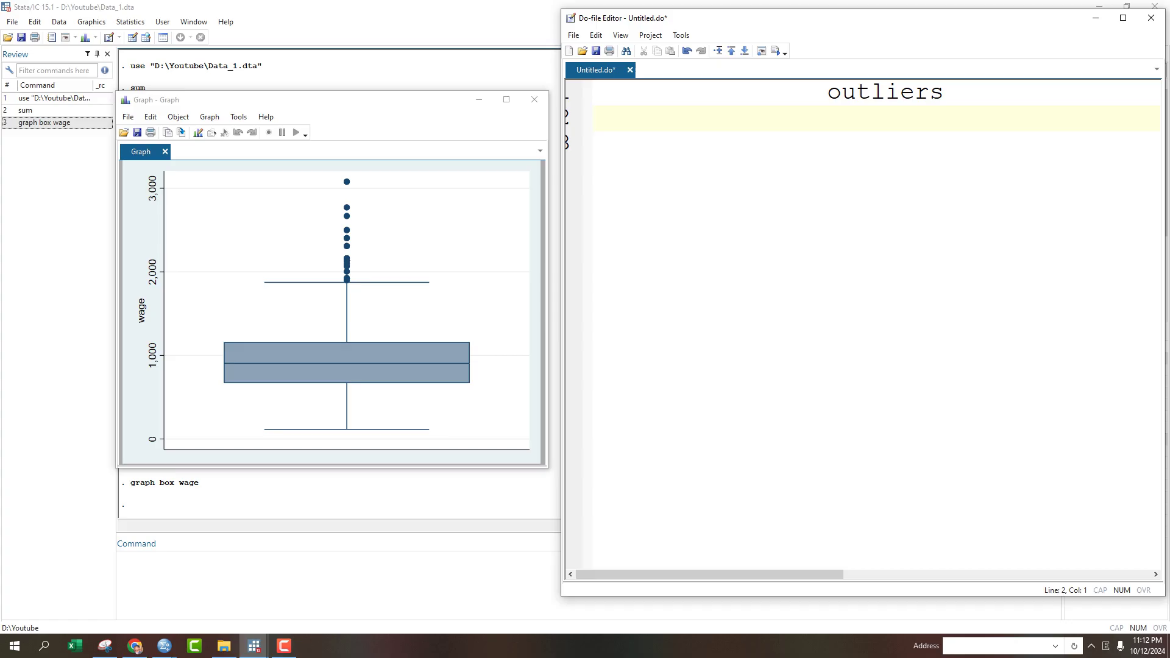
pyautogui.write('_ ')
pyautogui.write('u')
pyautogui.write('nuss')
# Write line 2 as '- unusually large or unusually small values' and start line 3
pyautogui.press('BackSpace')
pyautogui.write('u')
pyautogui.write('ally ')
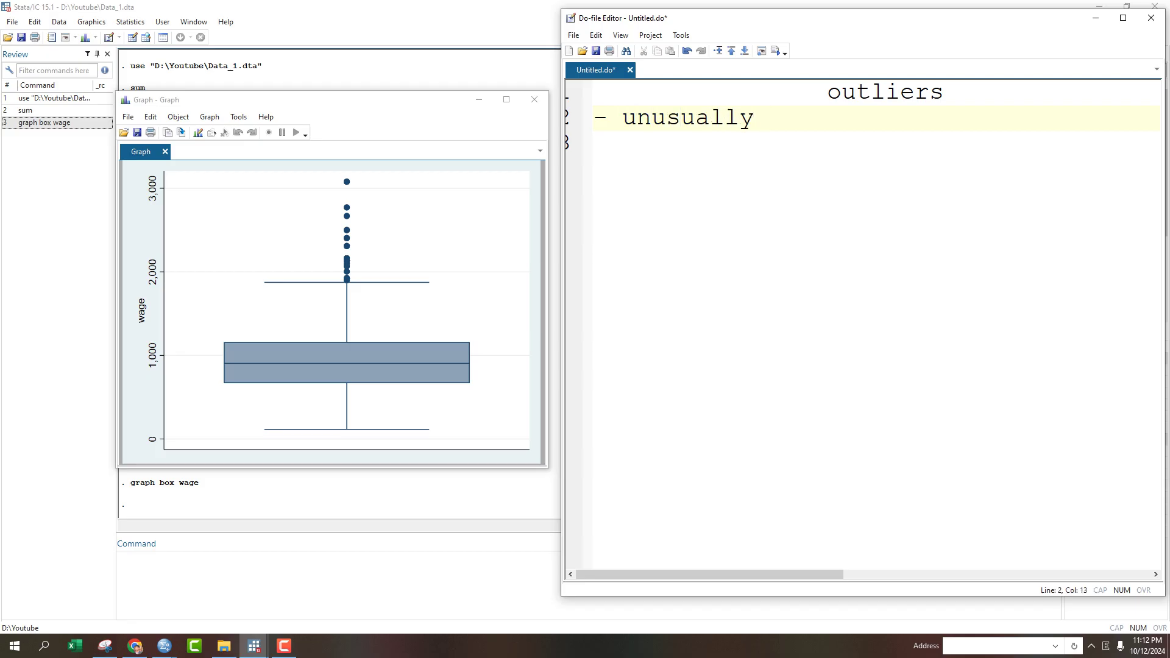
pyautogui.write('larr')
pyautogui.press('BackSpace')
pyautogui.write('ge')
pyautogui.write(' orr u')
pyautogui.press('BackSpace')
pyautogui.press('BackSpace')
pyautogui.press('BackSpace')
pyautogui.write('un')
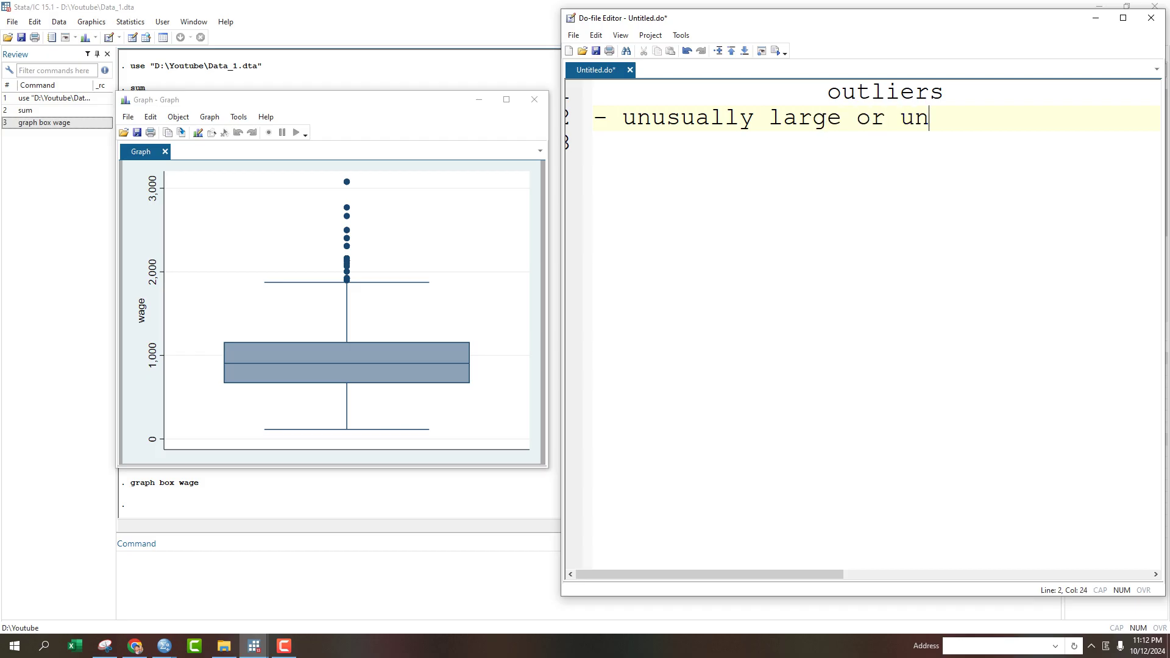
pyautogui.write('usua')
pyautogui.write('lly smal')
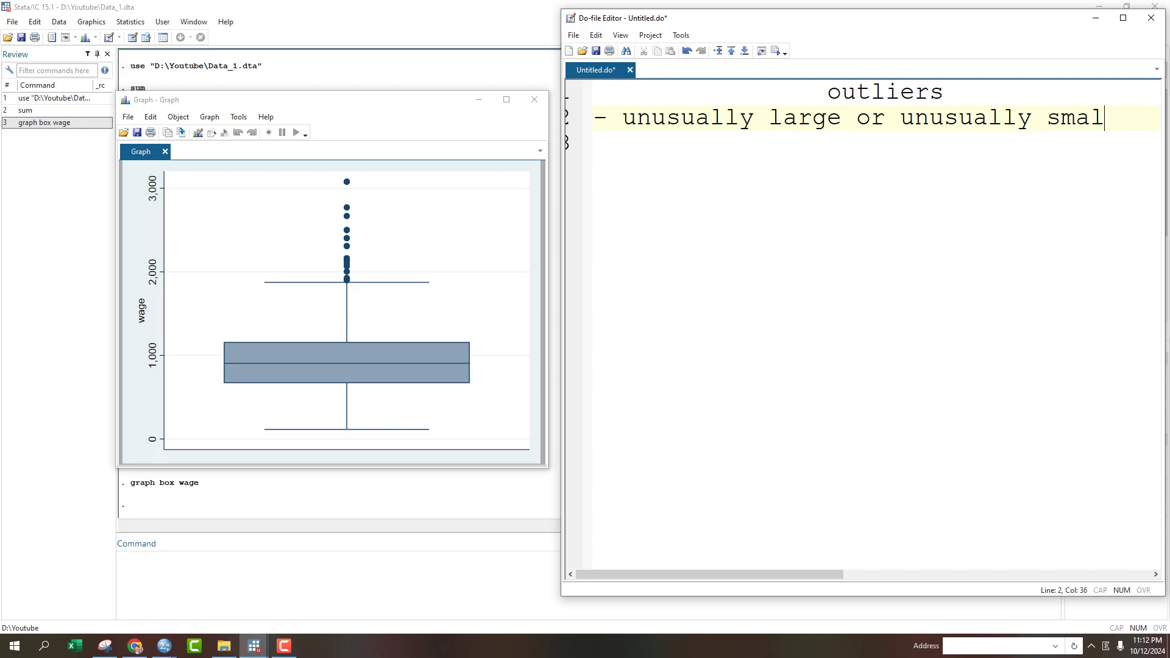
pyautogui.write('l values')
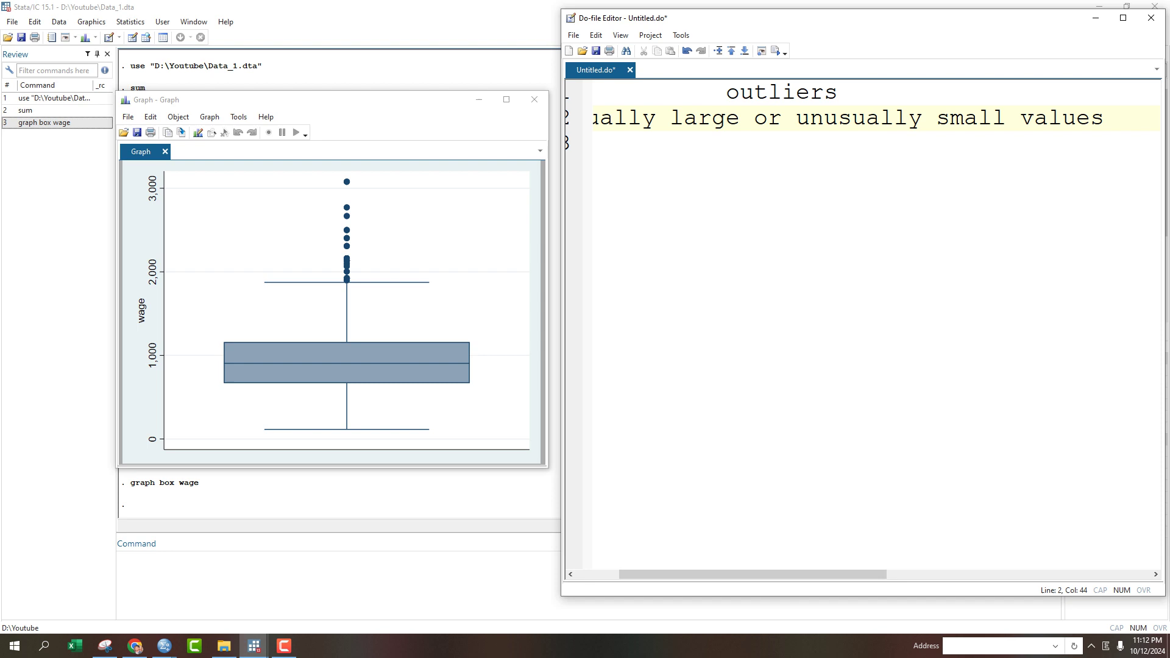
pyautogui.press('Return')
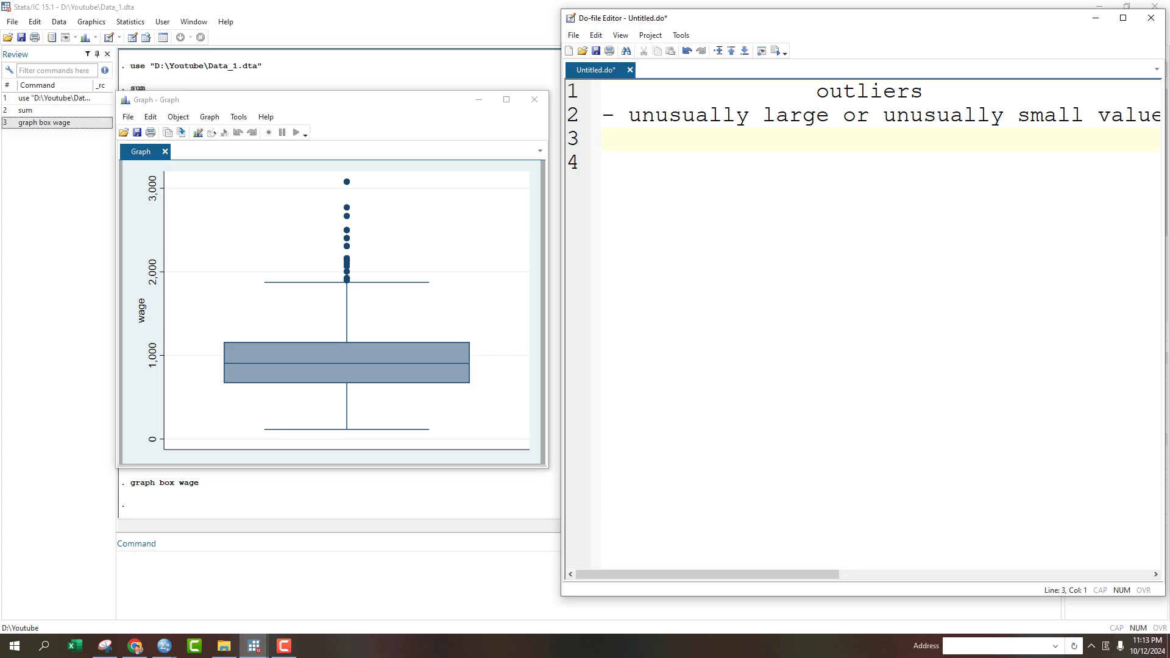
pyautogui.write('1. ')
pyautogui.write('Z-')
pyautogui.write('Score ')
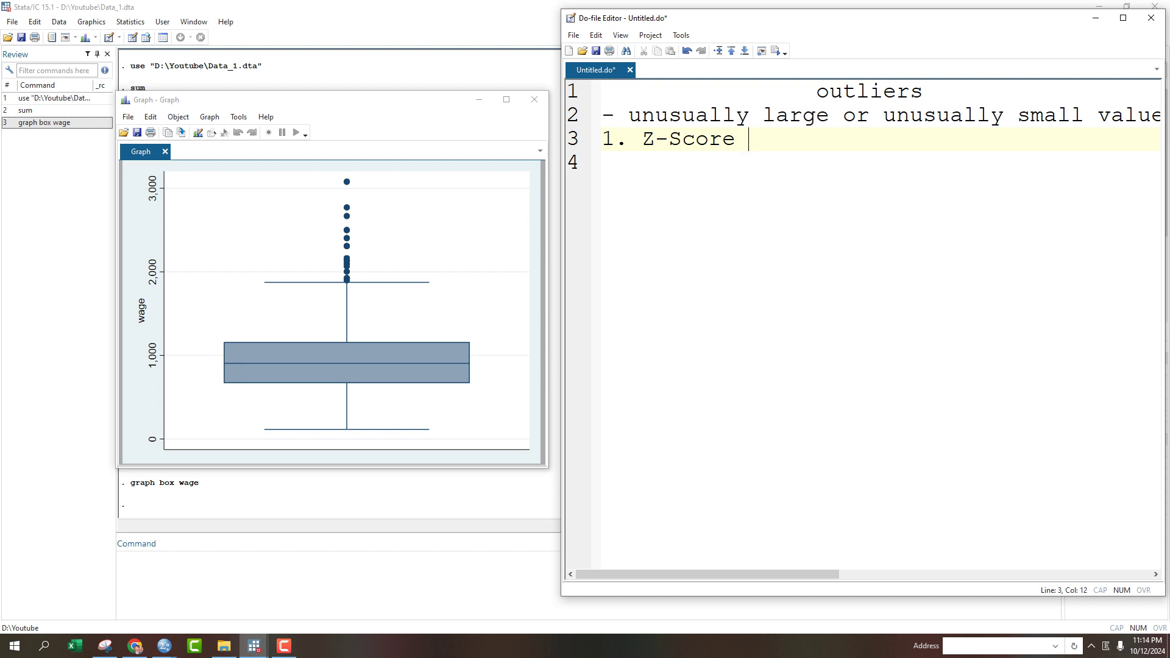
pyautogui.write('(stan')
pyautogui.write('dar')
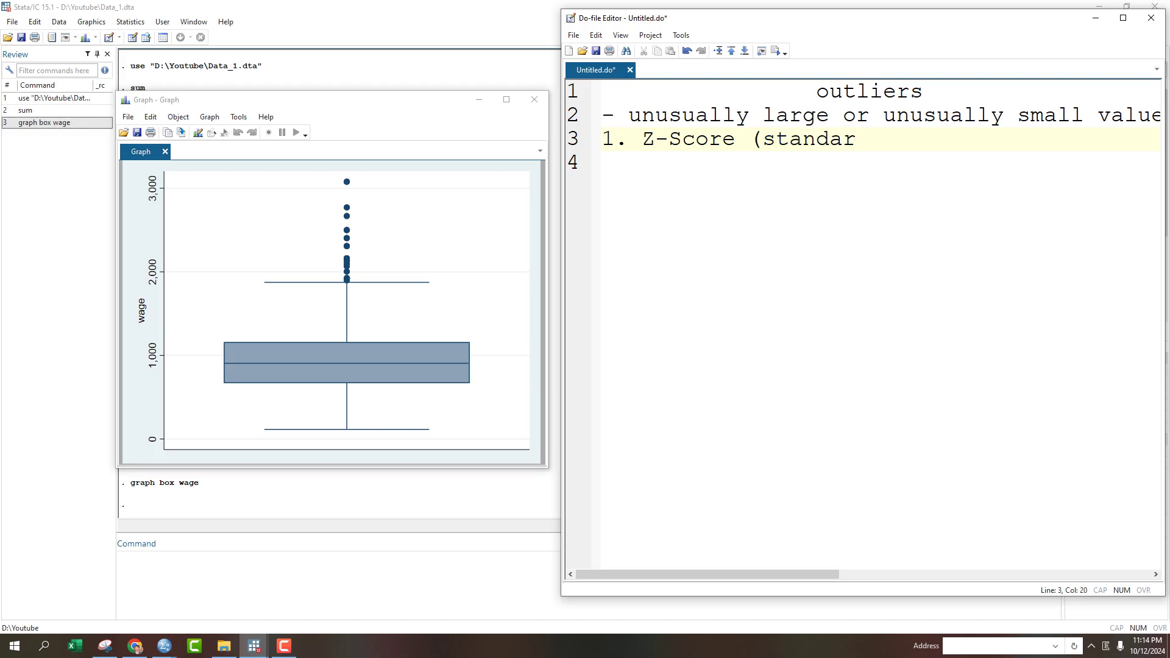
pyautogui.write('dized val')
pyautogui.write('ues)')
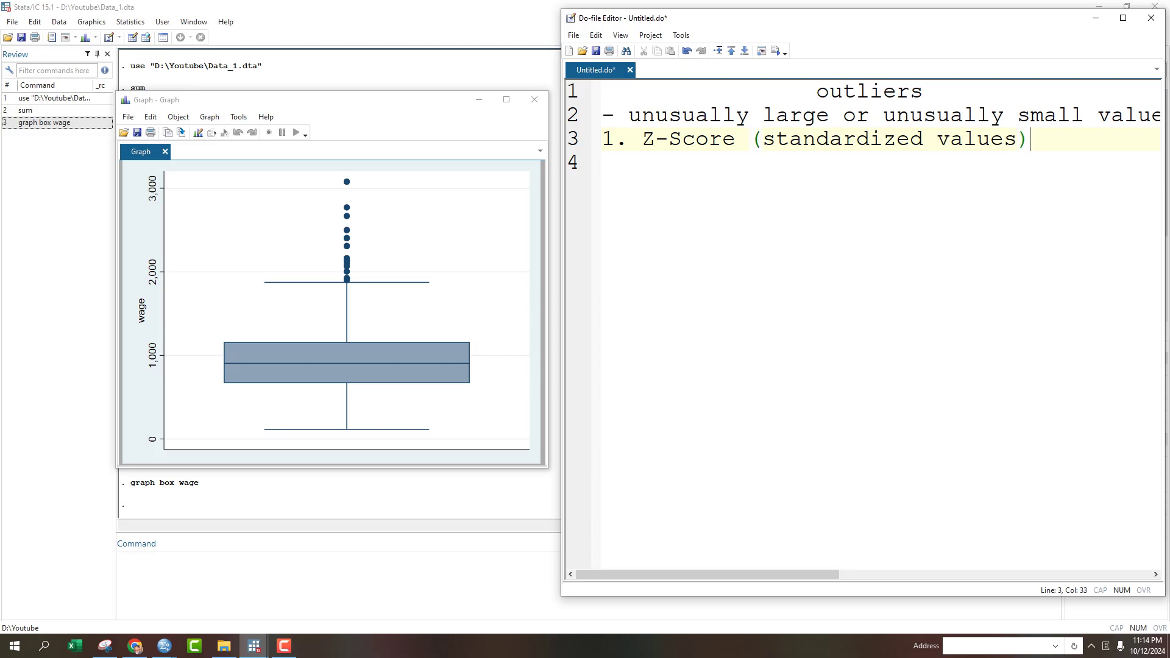
# Finish line 4 as the Z-score formula = (X_i - Mean_X)/Sd_X and start line 5
pyautogui.press('Return')
pyautogui.write('= (')
pyautogui.write('X ')
pyautogui.write('i ')
pyautogui.write('- Mena')
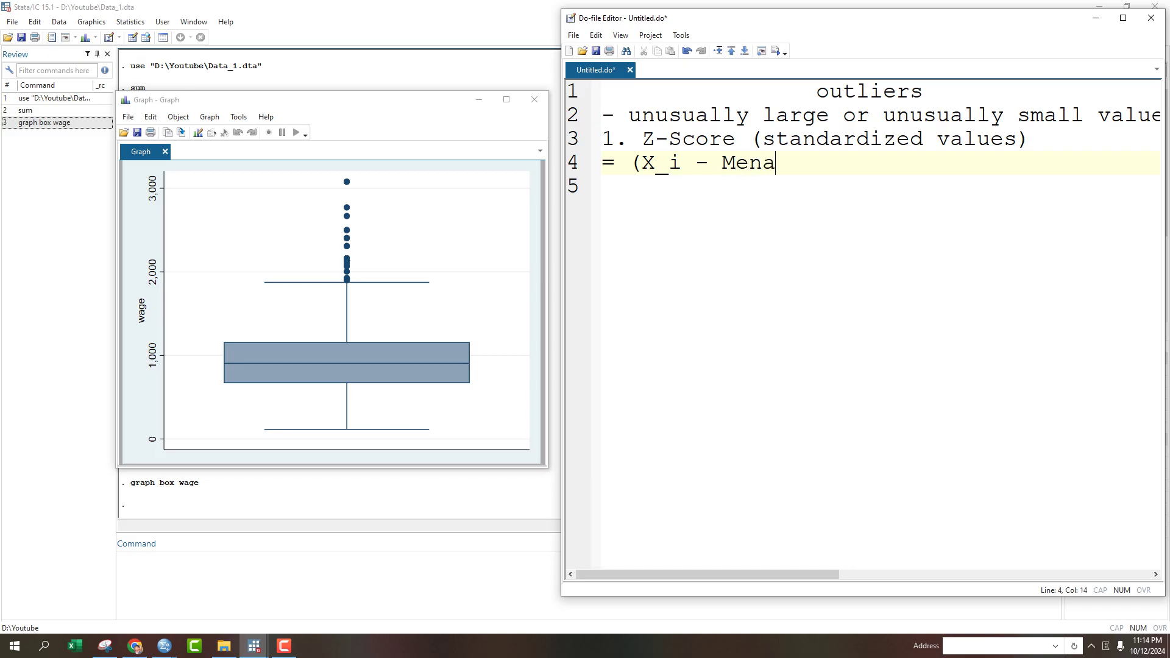
pyautogui.press('BackSpace')
pyautogui.press('BackSpace')
pyautogui.write('an')
pyautogui.write('_X')
pyautogui.write(')/S')
pyautogui.write('d)')
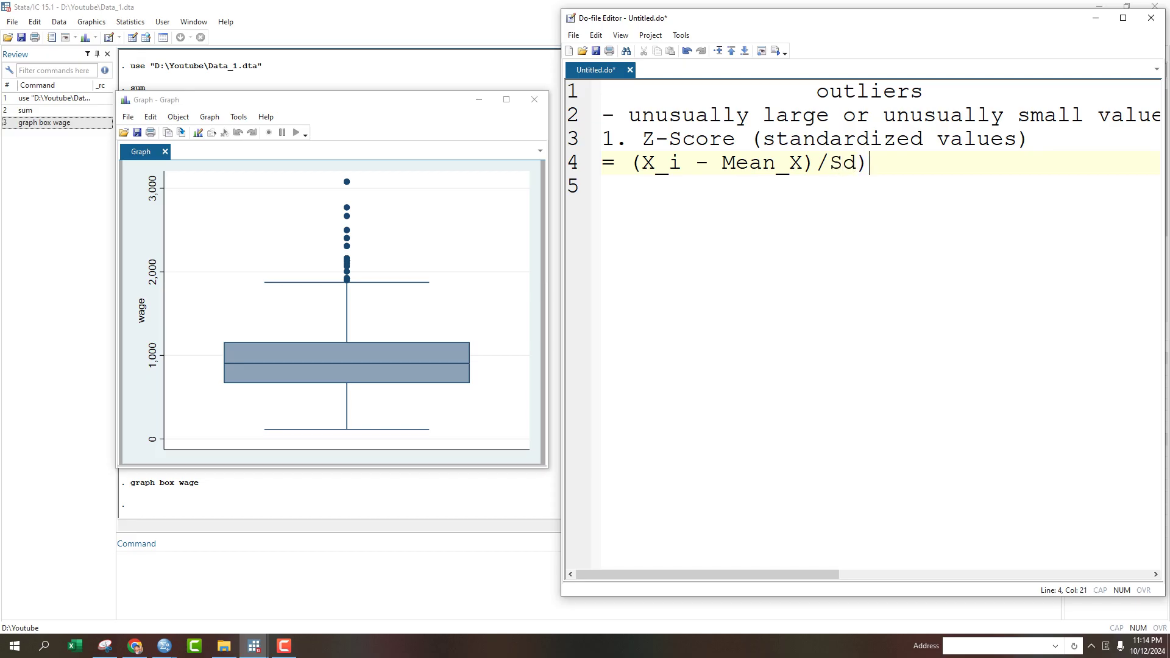
pyautogui.press('BackSpace')
pyautogui.write('_X')
pyautogui.press('Return')
pyautogui.write('-3')
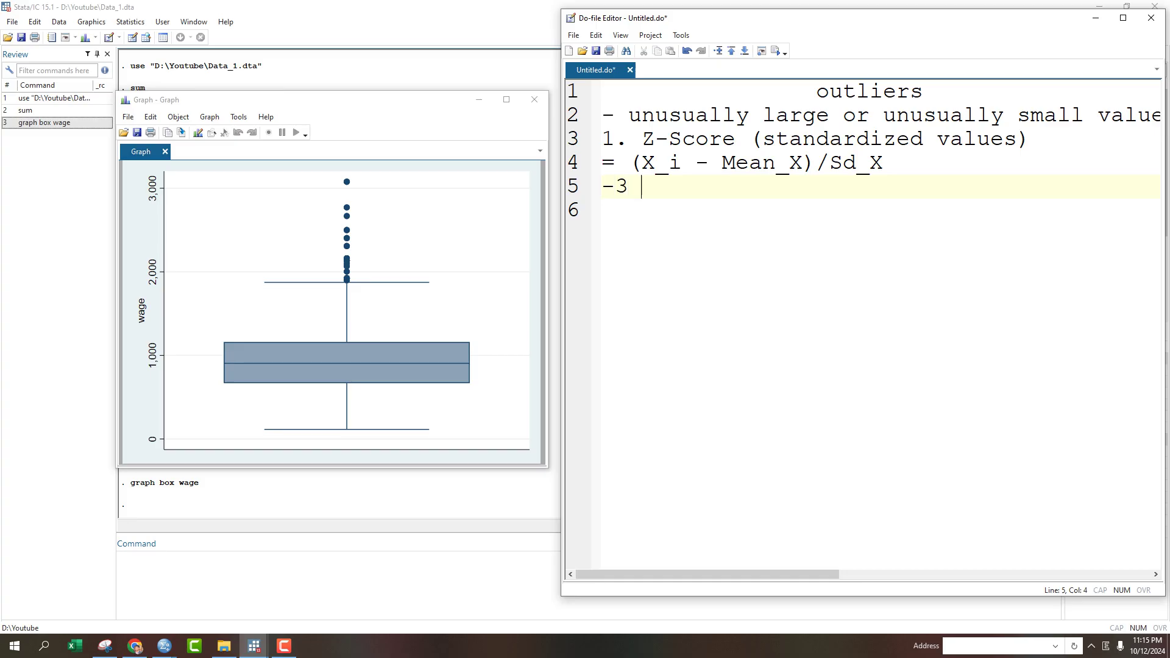
pyautogui.write(' > Z')
pyautogui.write(' >')
pyautogui.write(' +3')
# State the cutoff -3 > Z > +3 on line 5 and start line 6
pyautogui.press('Return')
pyautogui.write('2. ')
pyautogui.write('u')
pyautogui.write('ssi')
# Write line 6: 2. using quartiles (Q1 and Q3) IQR (interquartiles range)
pyautogui.press('BackSpace')
pyautogui.press('BackSpace')
pyautogui.write('ing qu')
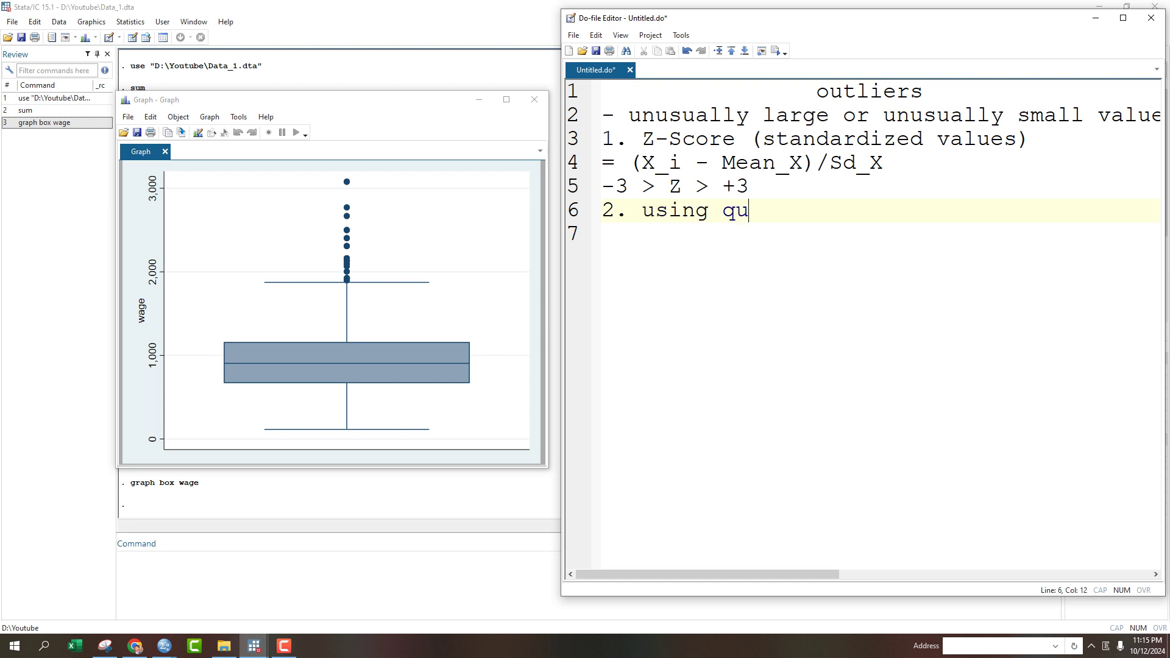
pyautogui.write('artiles ')
pyautogui.write('(Q1')
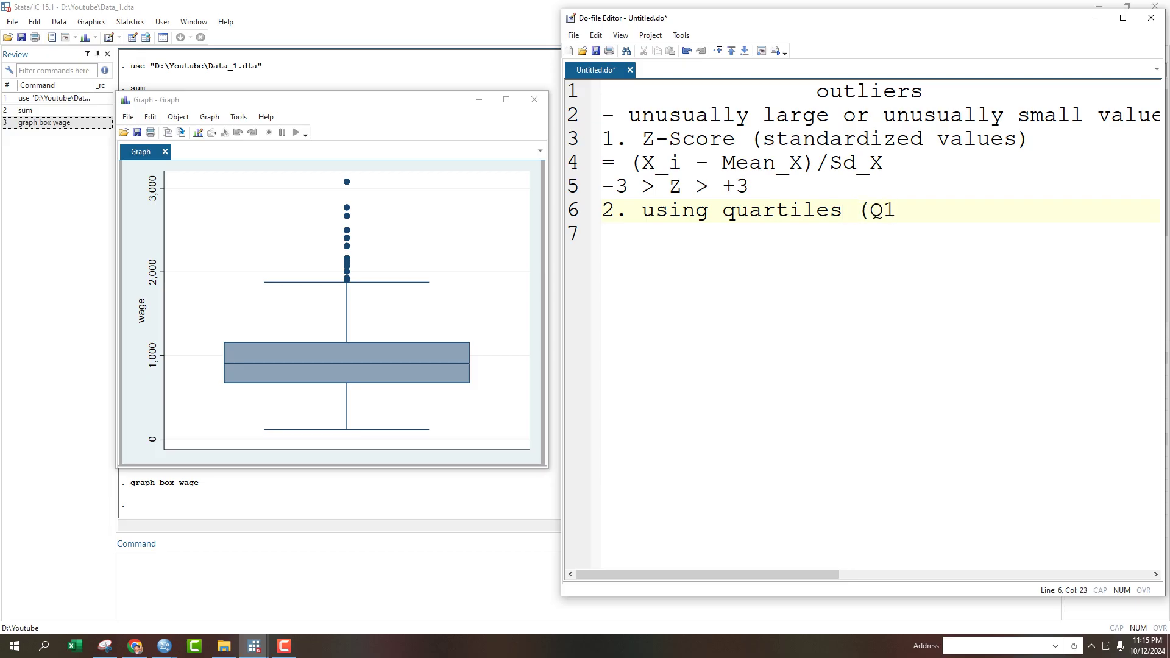
pyautogui.write(' and ')
pyautogui.write('Q3)')
pyautogui.write(' I')
pyautogui.write('QR (')
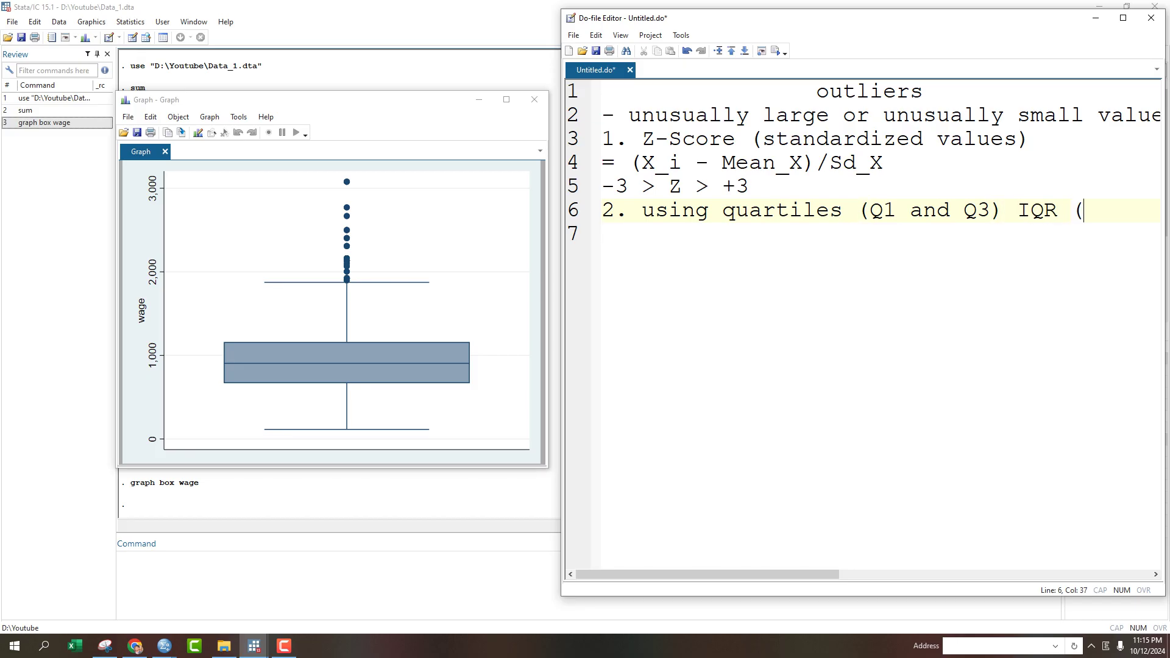
pyautogui.write('inter')
pyautogui.write('quartil')
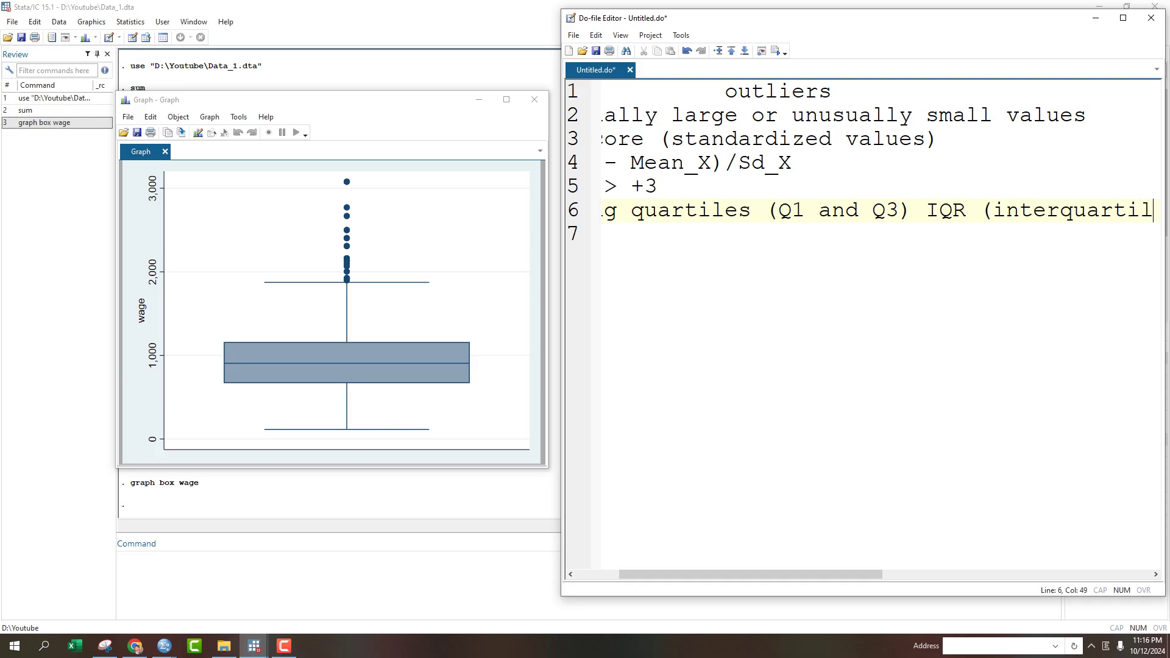
pyautogui.write('es ')
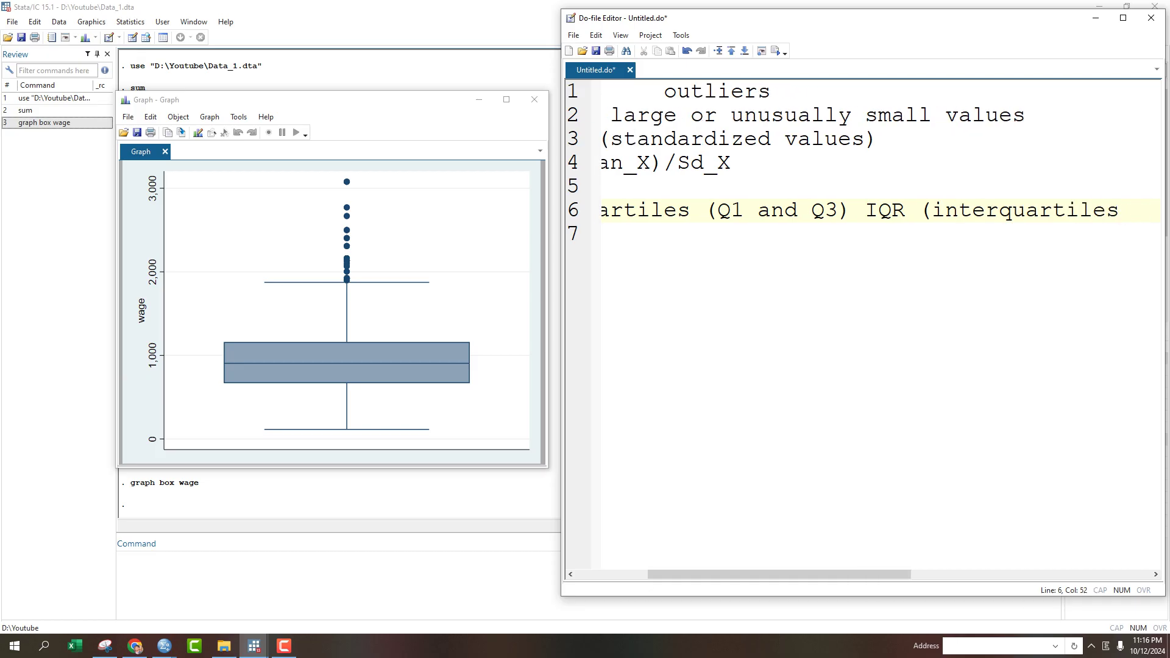
pyautogui.write('range)')
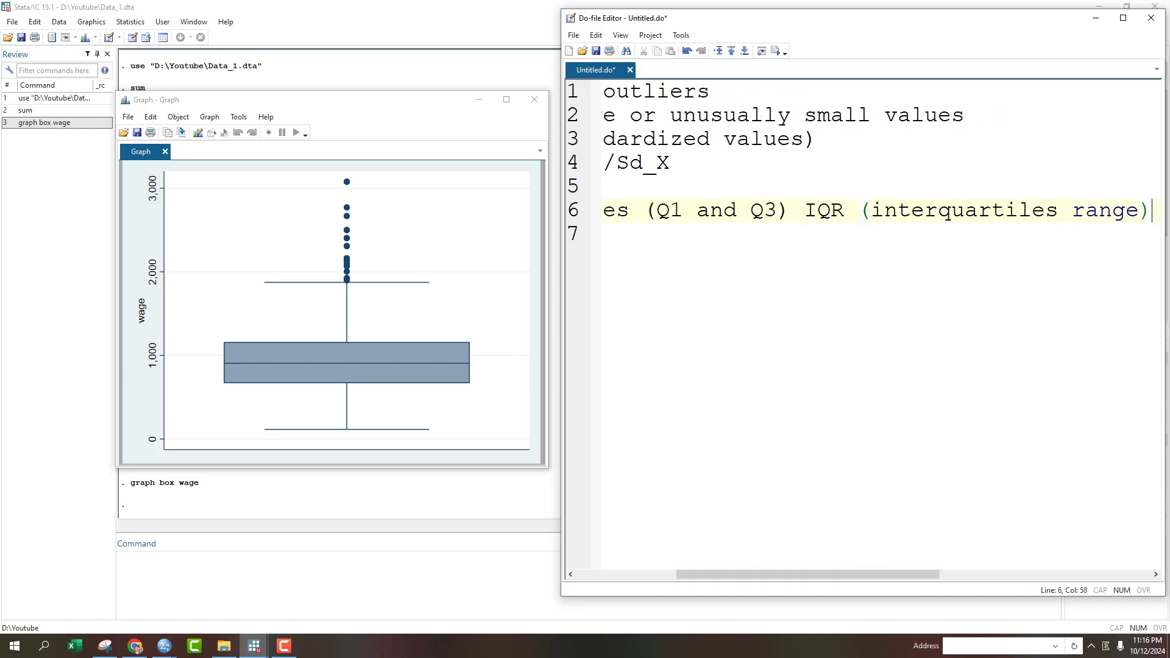
# Shrink the editor text and write 'ssc install winsor2' on line 7
pyautogui.press('Return')
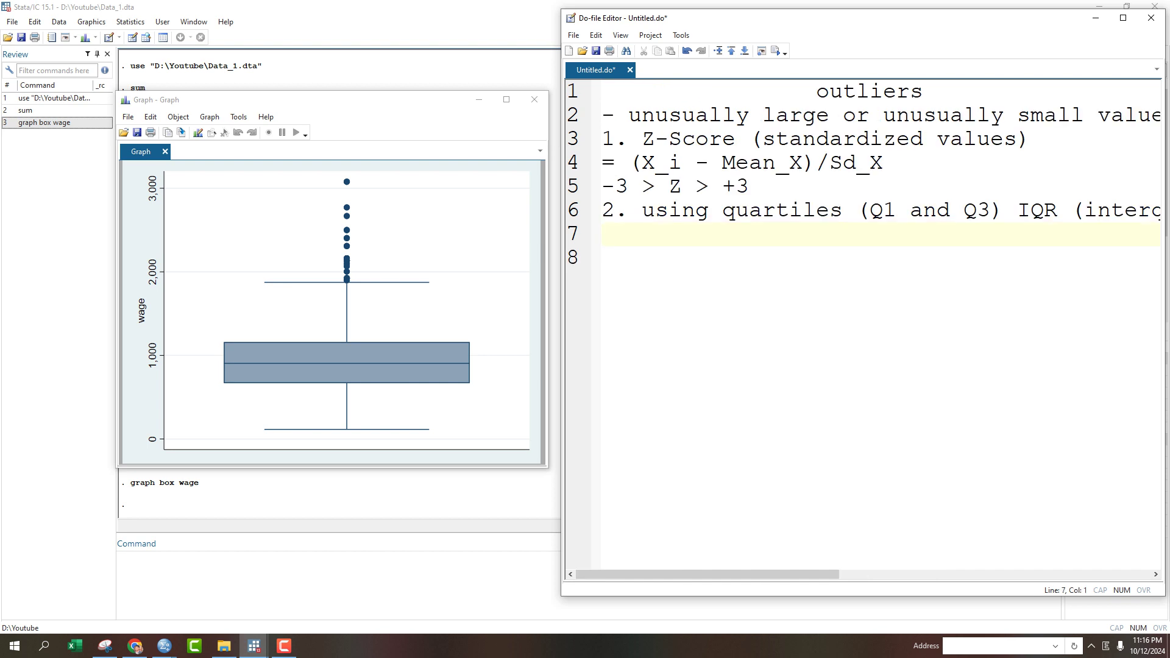
pyautogui.hotkey('ctrl', '-')
pyautogui.hotkey('ctrl', '-')
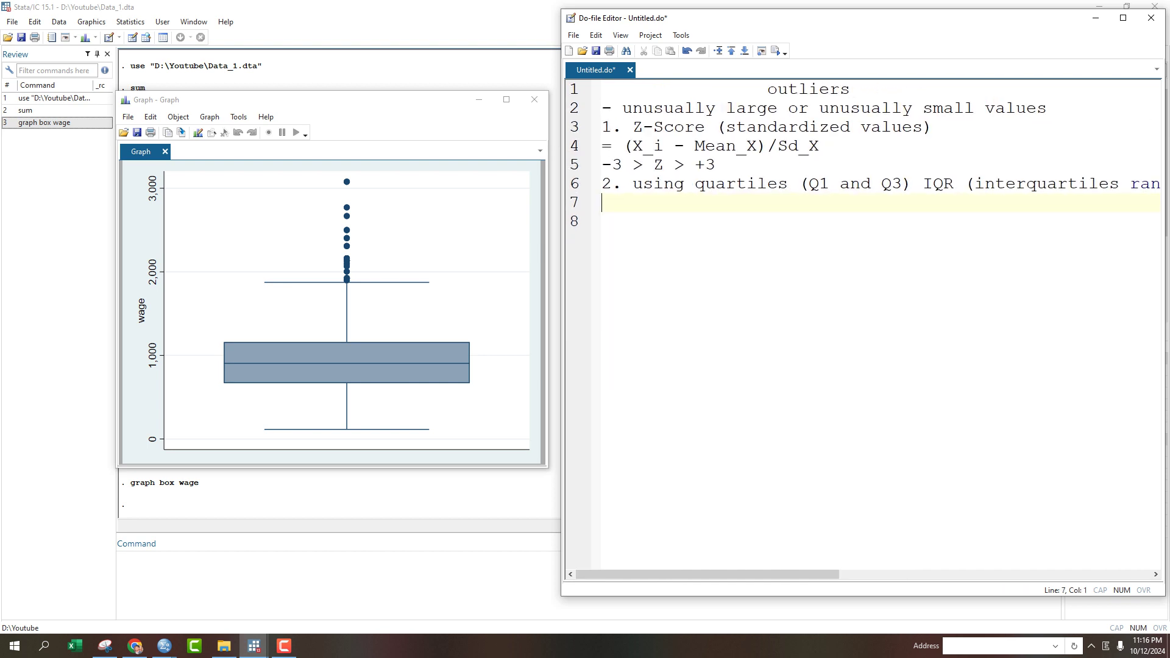
pyautogui.hotkey('ctrl', '-')
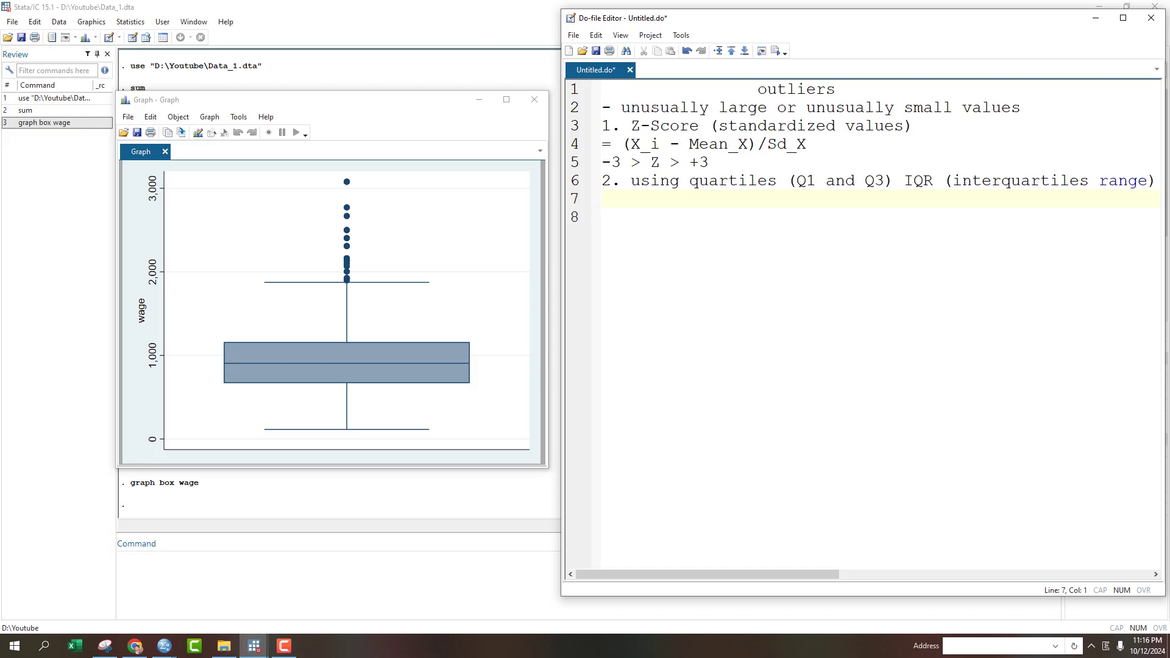
pyautogui.write('ssc inss')
pyautogui.write('tall')
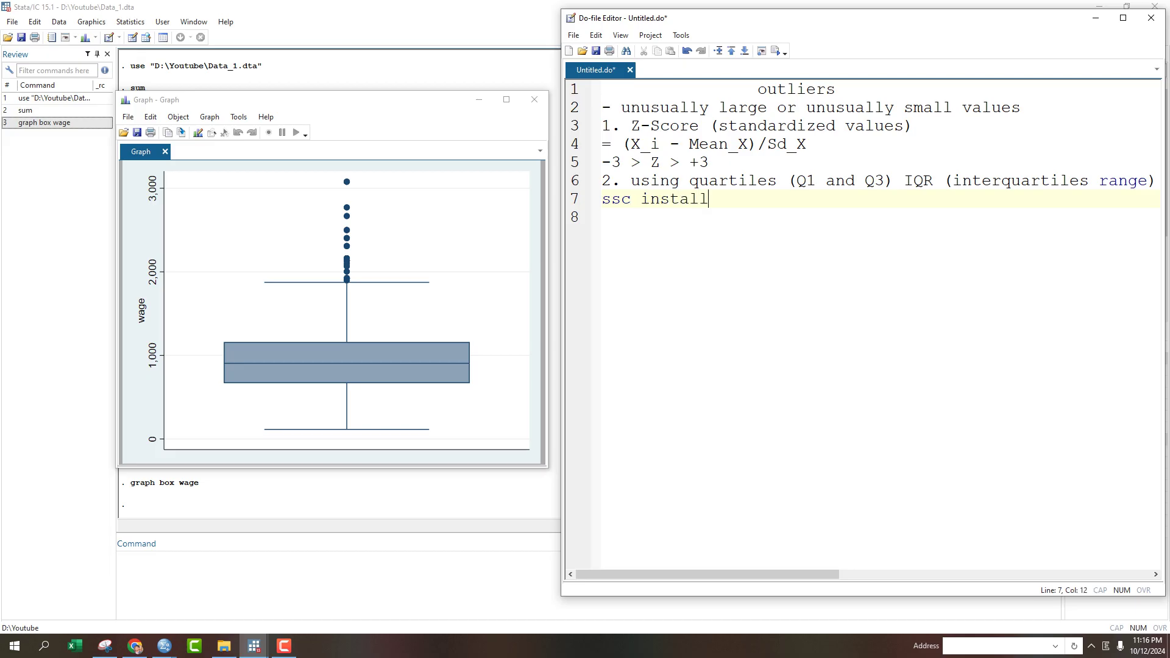
pyautogui.write('ww')
pyautogui.press('BackSpace')
pyautogui.write('in')
pyautogui.write('sore')
pyautogui.press('BackSpace')
pyautogui.write('2')
# Run the winsor2 install line, close the box-plot window and start a new line
pyautogui.doubleClick(674, 198)
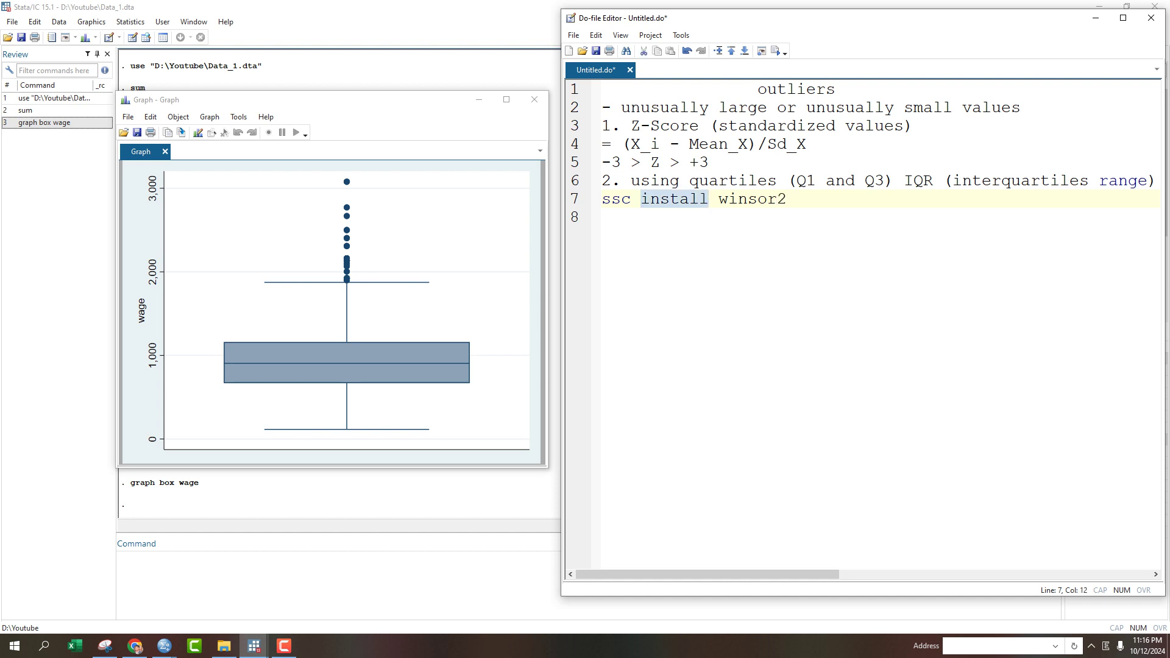
pyautogui.hotkey('ctrl', 'd')
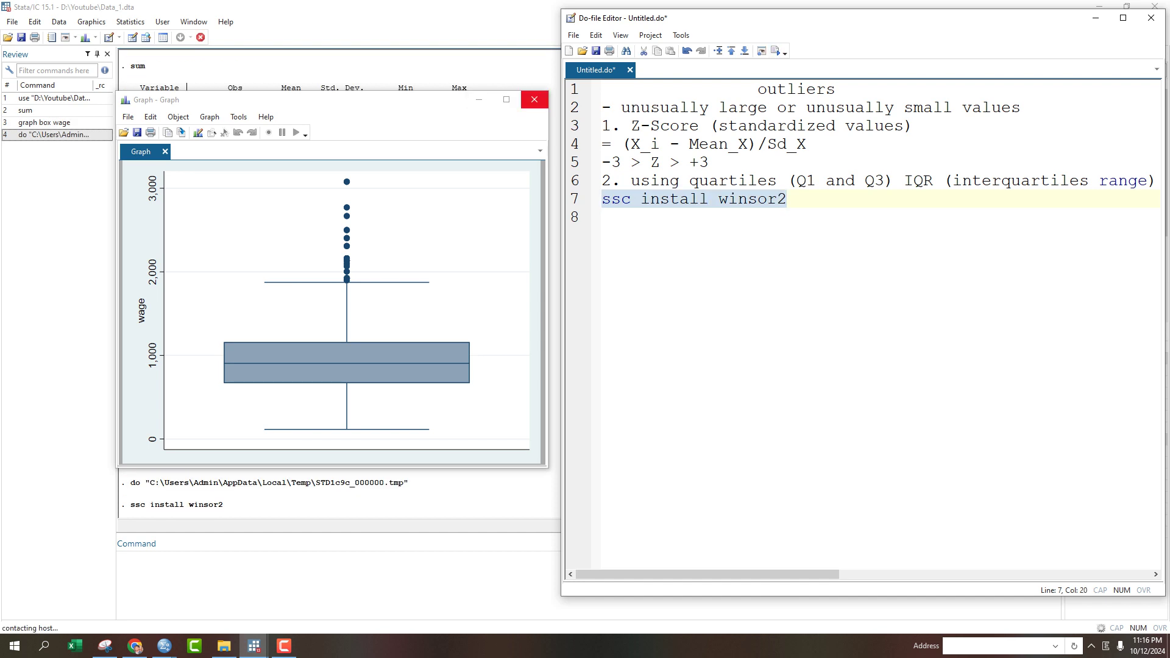
pyautogui.click(534, 99)
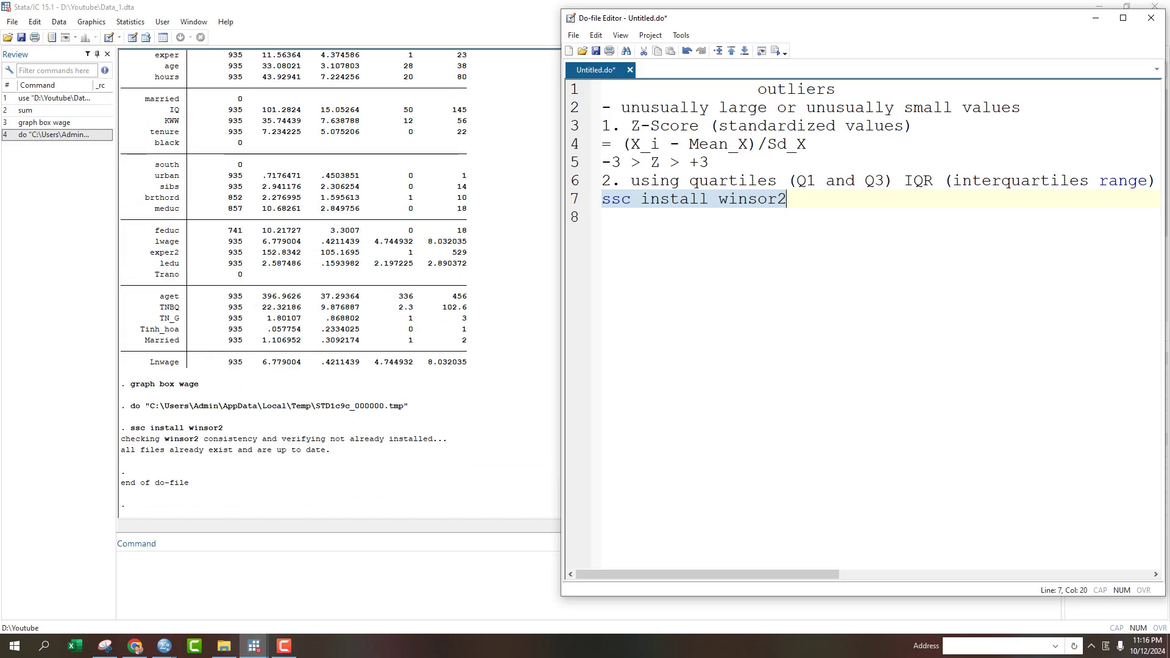
pyautogui.press('End')
pyautogui.press('Return')
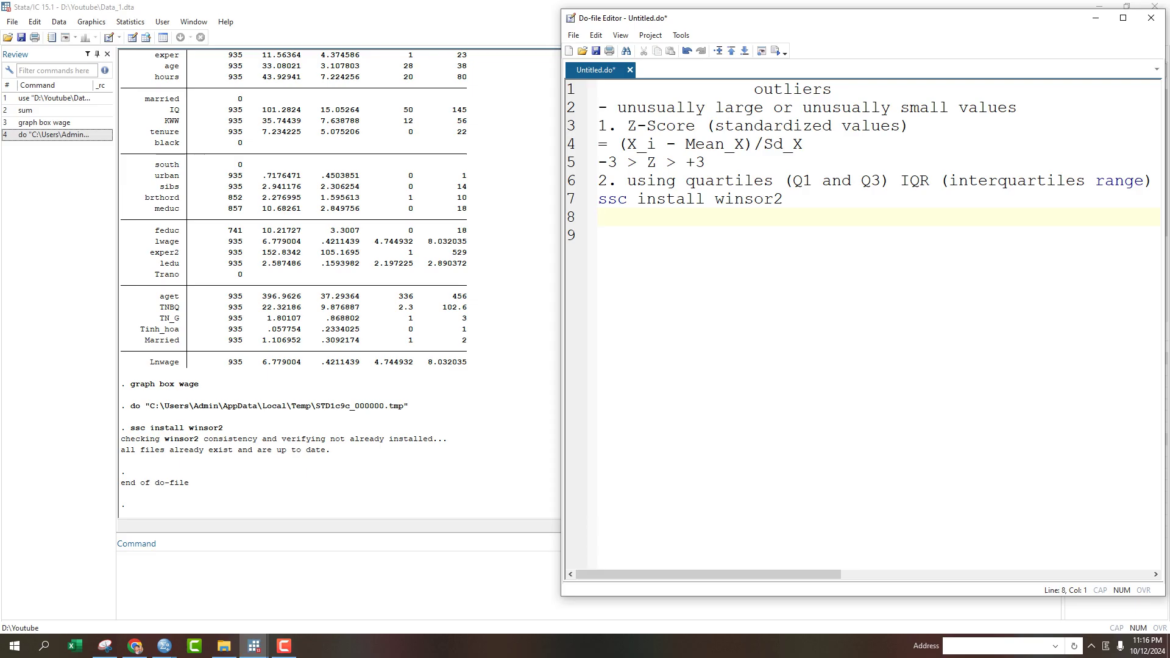
pyautogui.write('w')
pyautogui.write('insor')
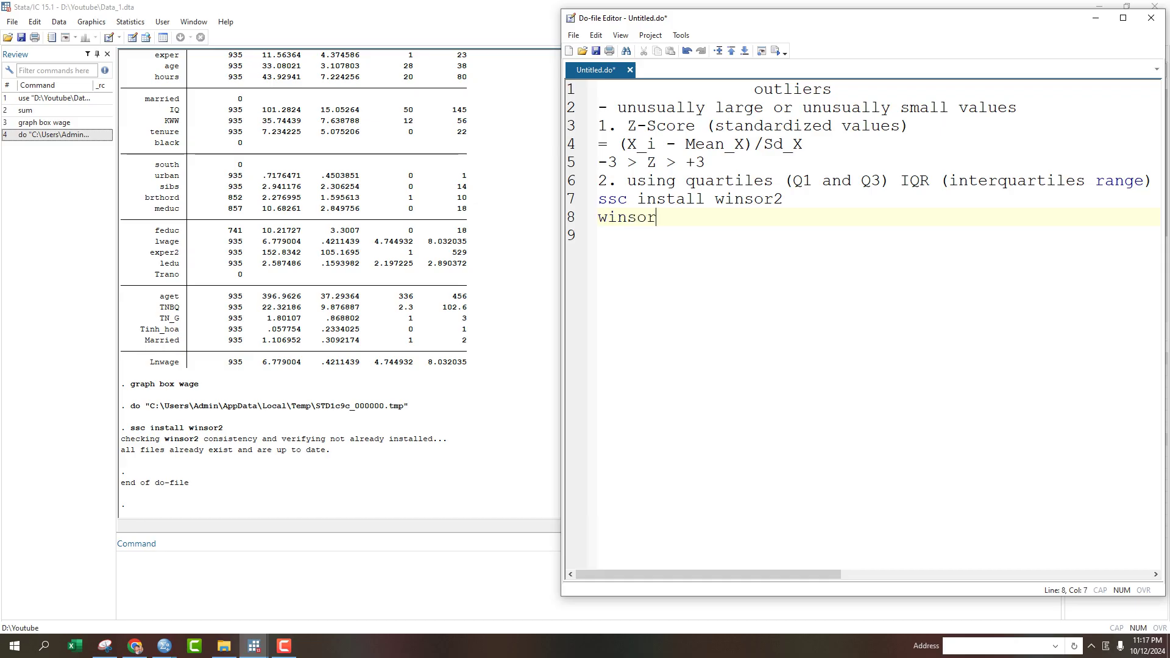
pyautogui.write('2')
pyautogui.write(' wa')
pyautogui.write('ge')
pyautogui.write(' educ ')
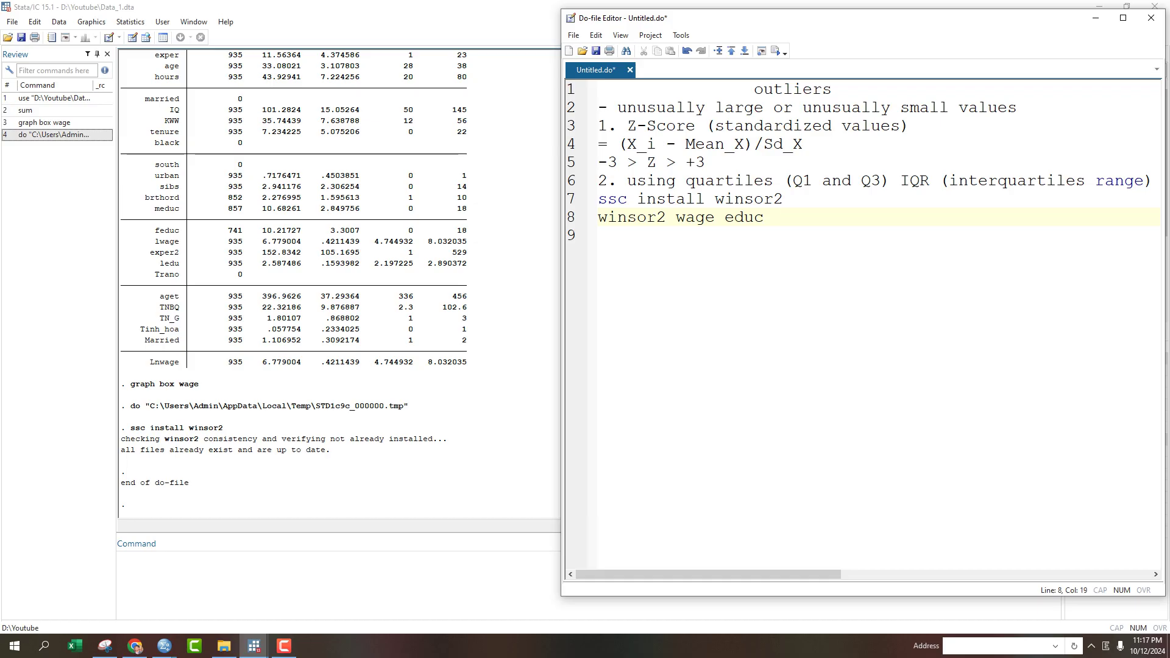
pyautogui.write(',re')
pyautogui.write('pl')
# Write and run 'winsor2 wage educ,replace cut(5 95)' on line 8
pyautogui.press('BackSpace')
pyautogui.write('a')
pyautogui.press('BackSpace')
pyautogui.write('lace cut(')
pyautogui.write('5 9')
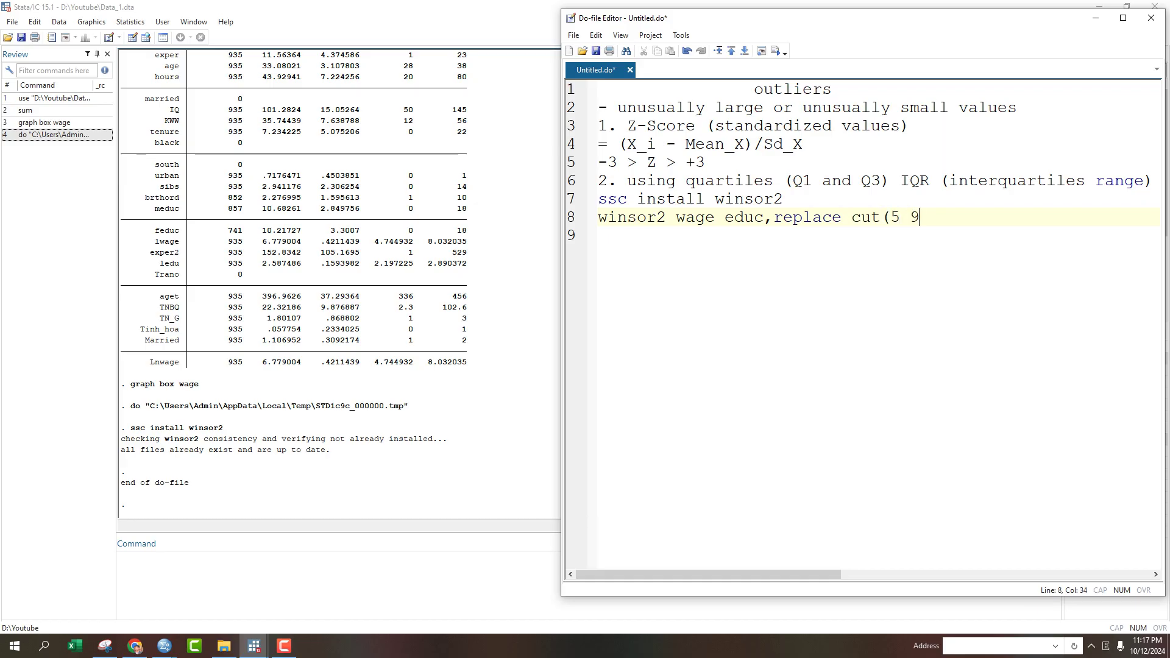
pyautogui.write('5)')
pyautogui.doubleClick(808, 217)
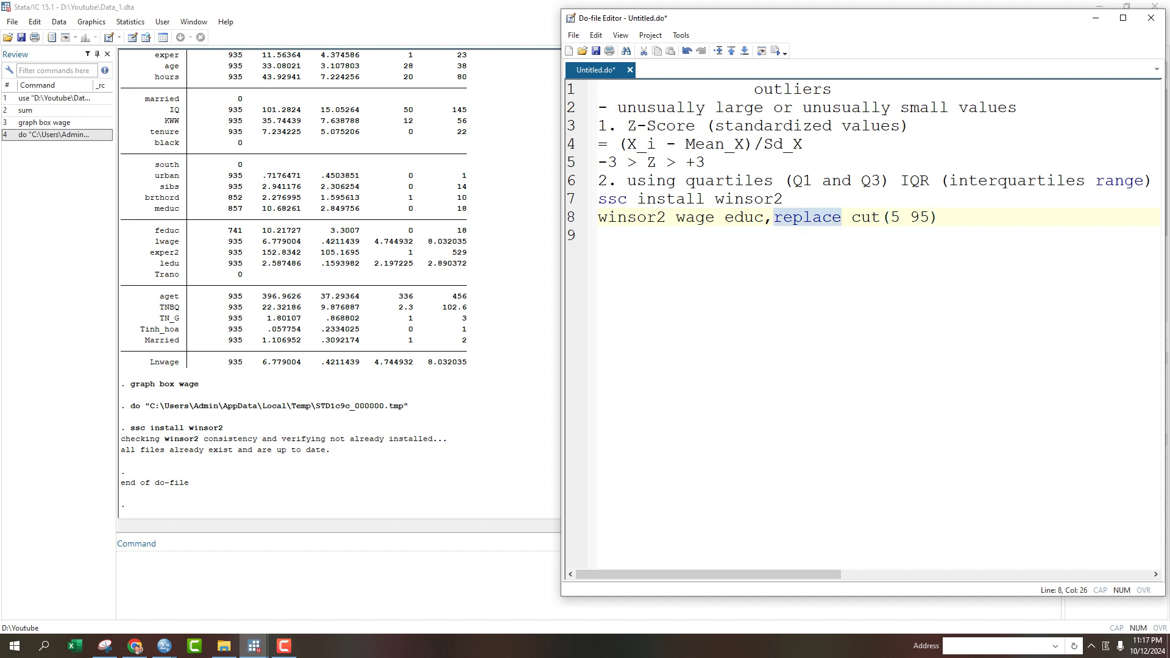
pyautogui.tripleClick(807, 217)
pyautogui.hotkey('ctrl', 'd')
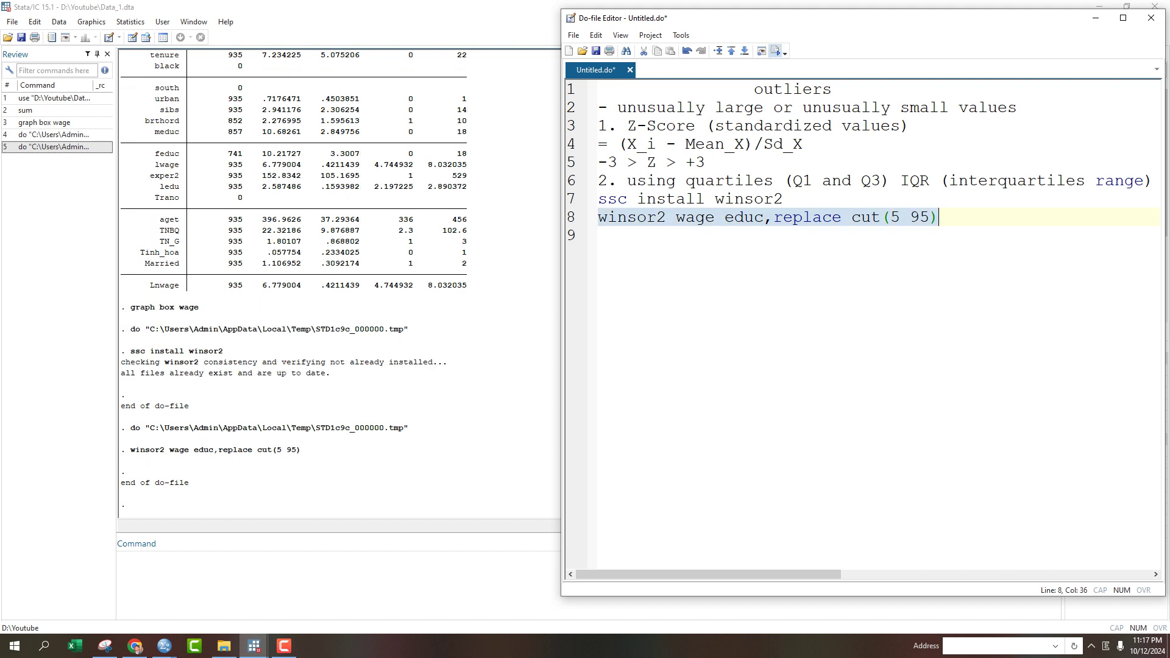
# Start line 9 for the 'graph box wage' command
pyautogui.press('End')
pyautogui.press('Return')
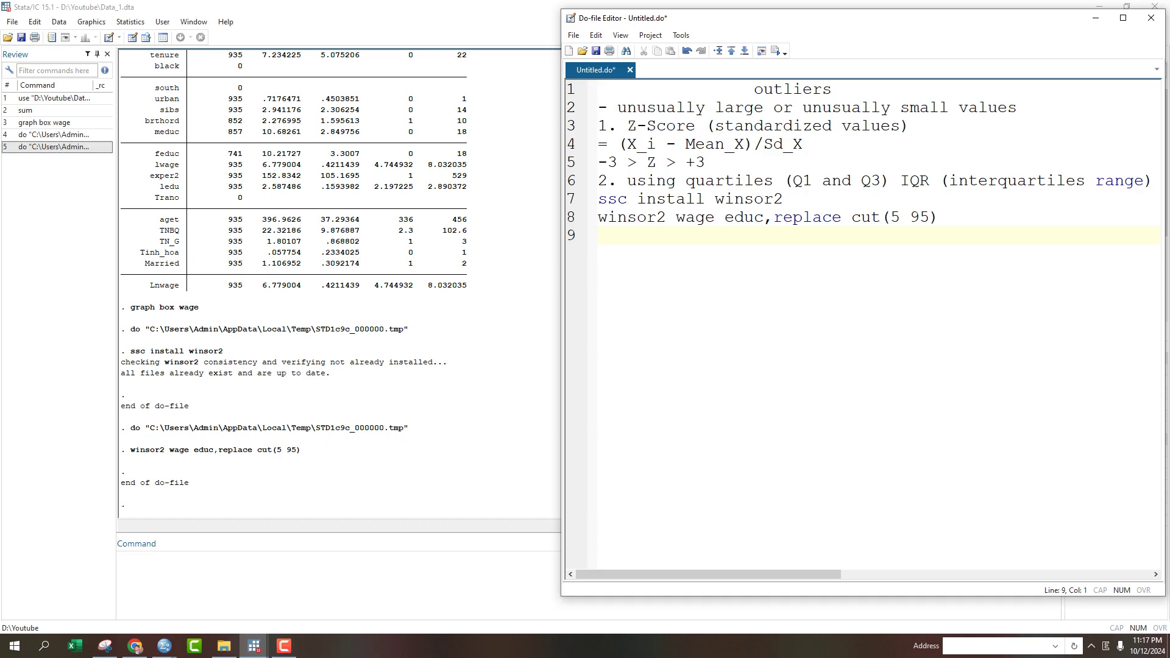
pyautogui.write('gr')
pyautogui.write('aph box')
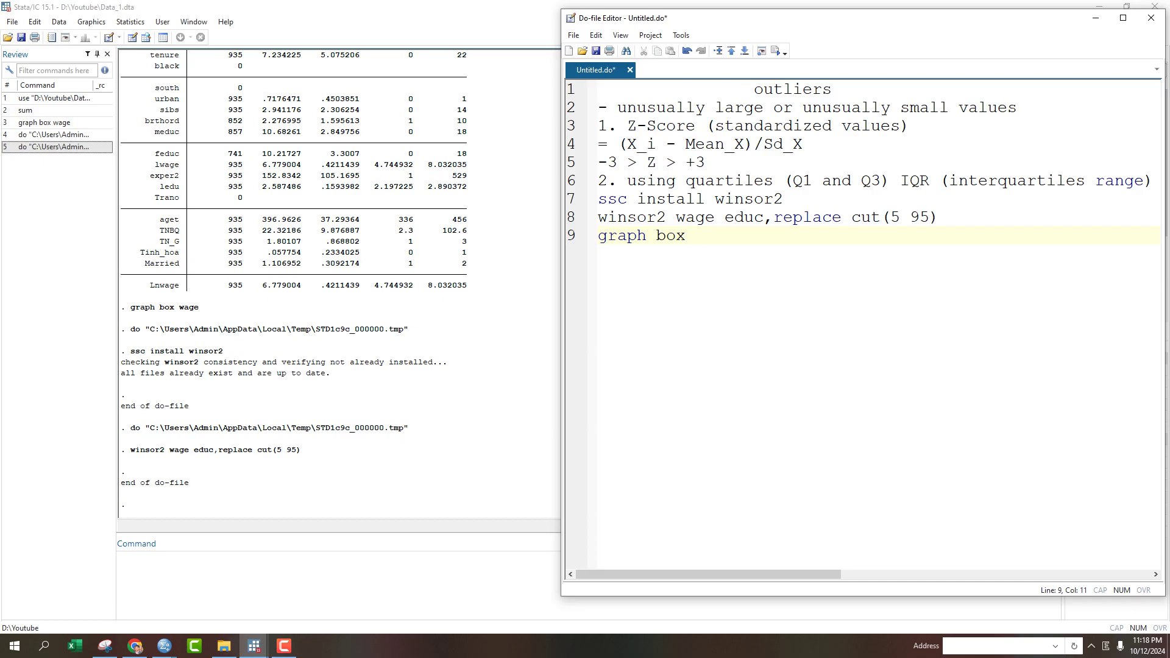
pyautogui.write('wage')
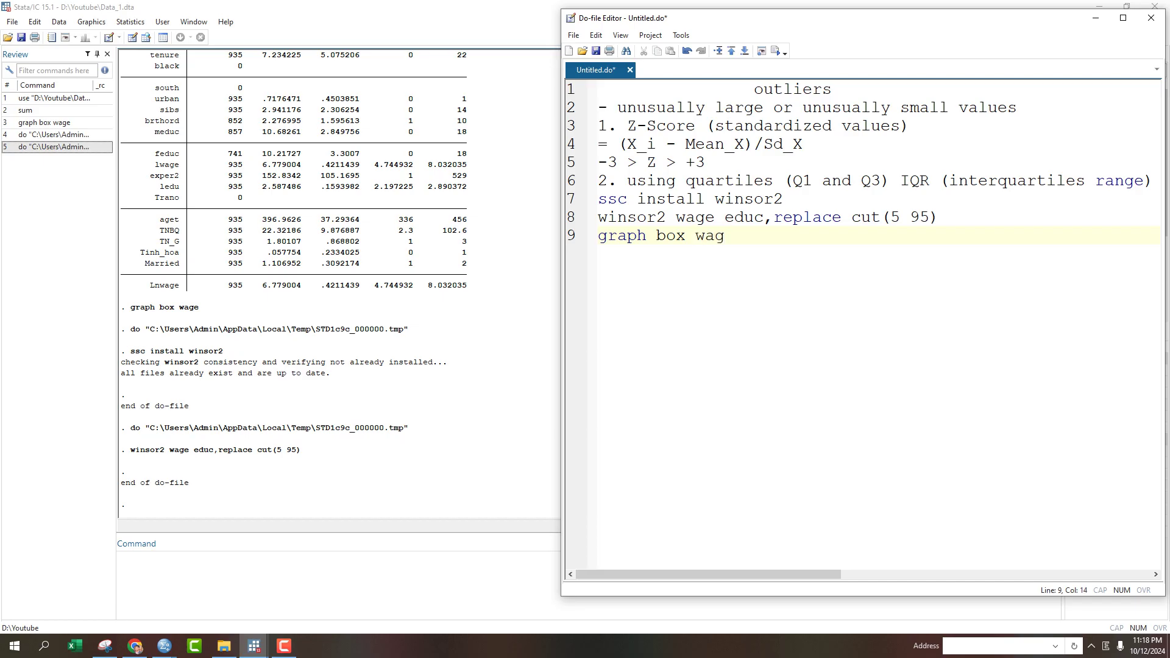